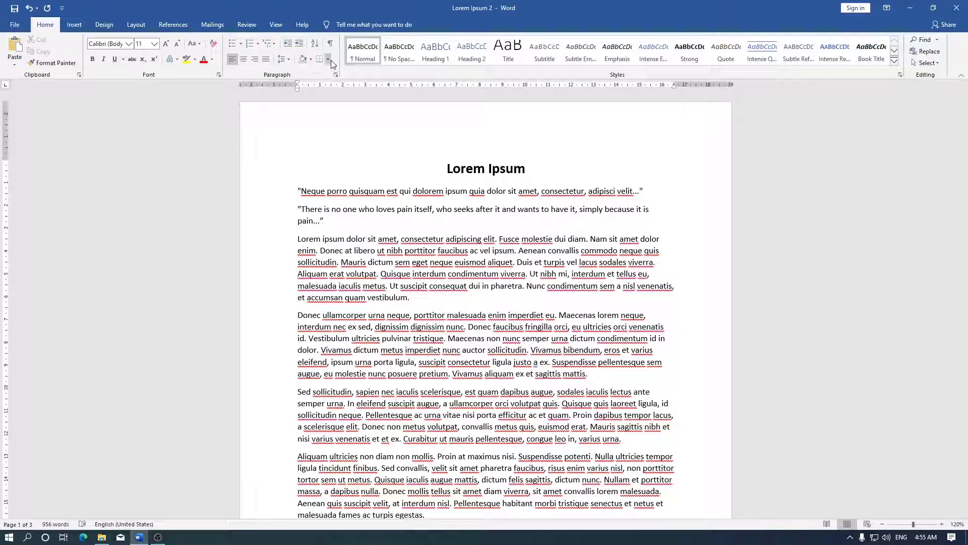
pyautogui.click(328, 60)
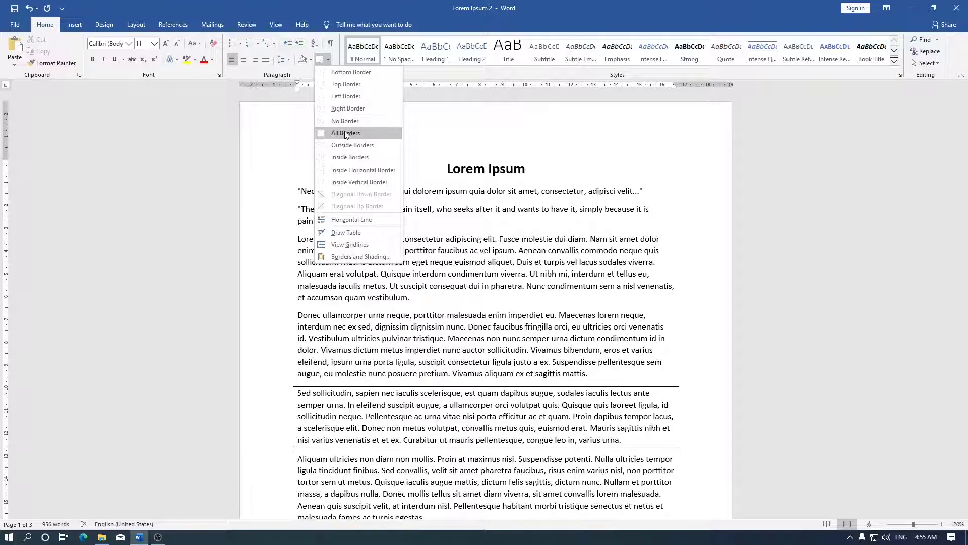
pyautogui.click(442, 212)
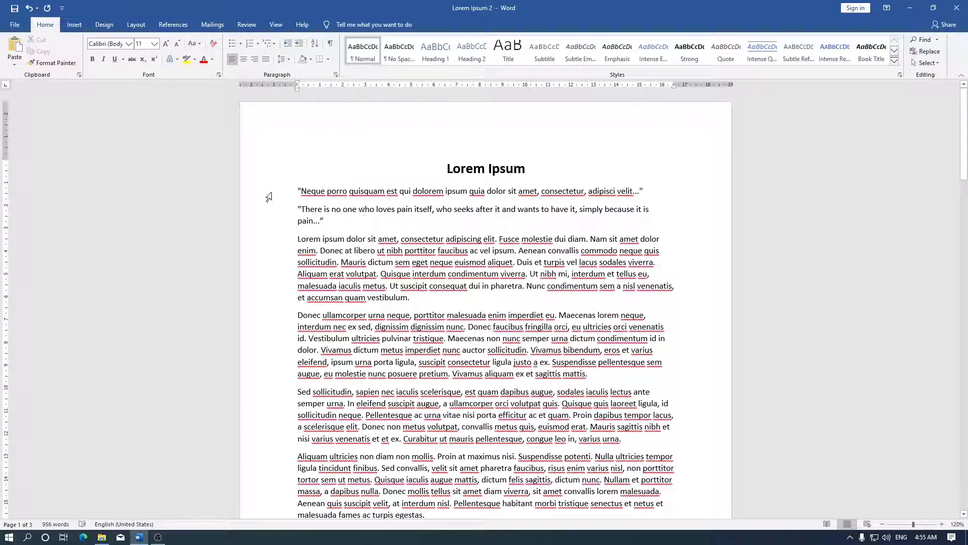
# Step: Select the text from the opening "Neque porro" quote through the "Aliquam ultricies" paragraph and apply outside borders to it
pyautogui.moveTo(269, 197); pyautogui.dragTo(274, 348)
pyautogui.scroll(-3, 276, 329)
pyautogui.scroll(-2, 275, 329)
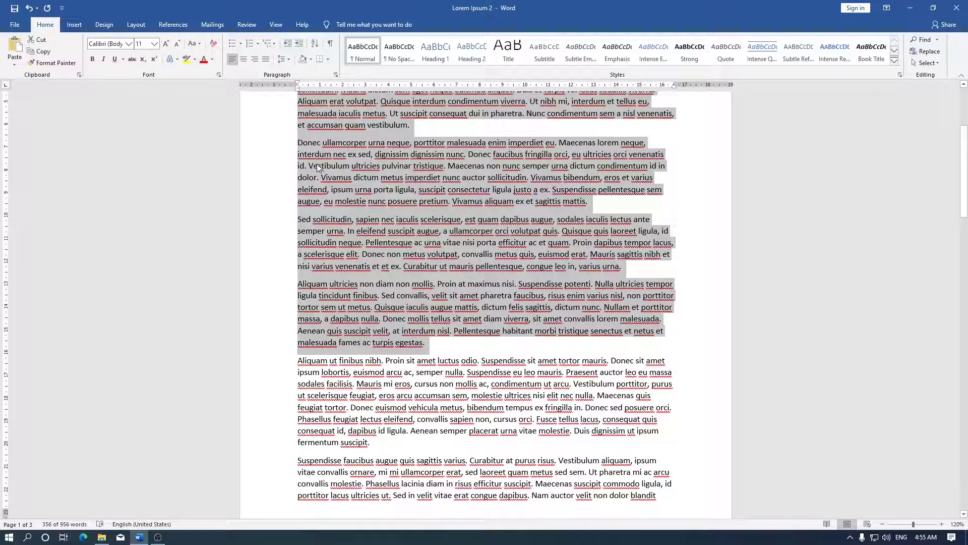
pyautogui.scroll(2, 323, 126)
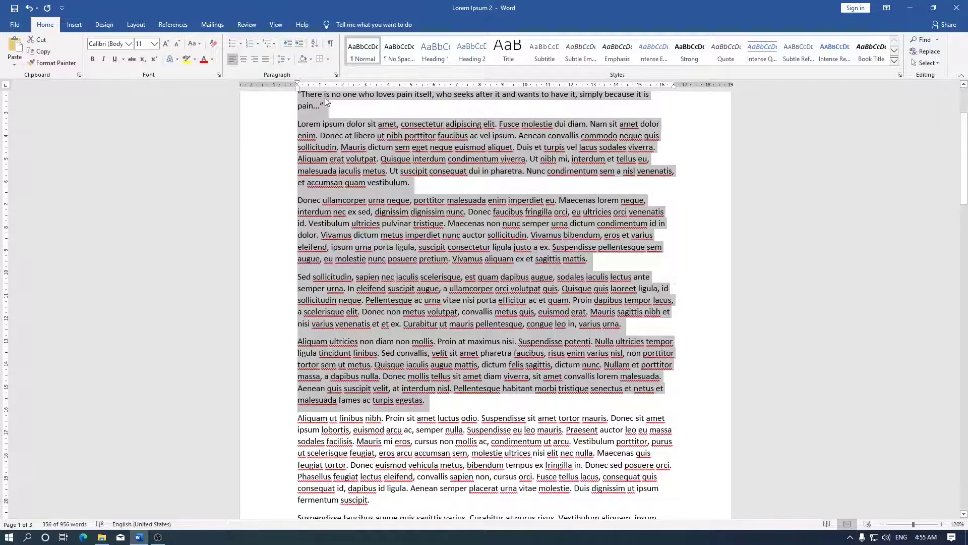
pyautogui.click(329, 60)
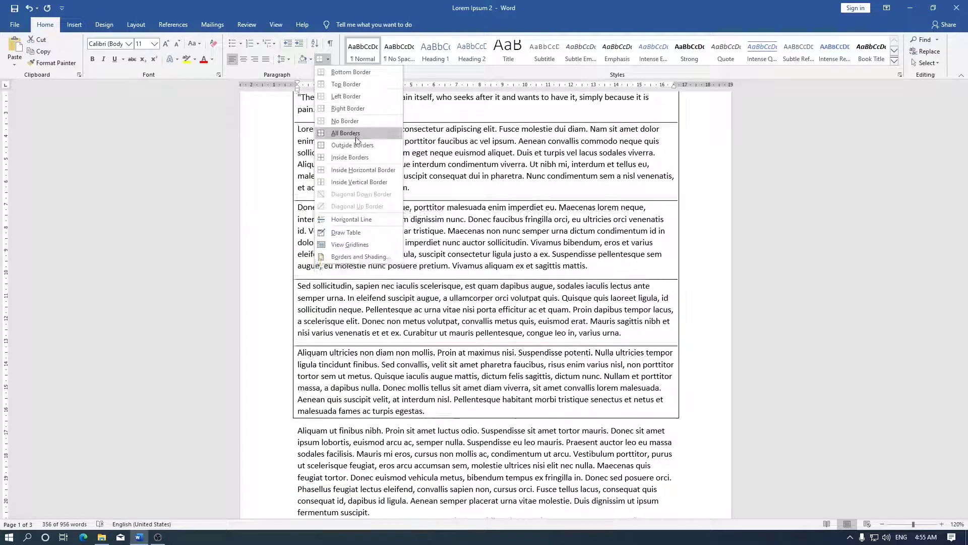
pyautogui.click(355, 142)
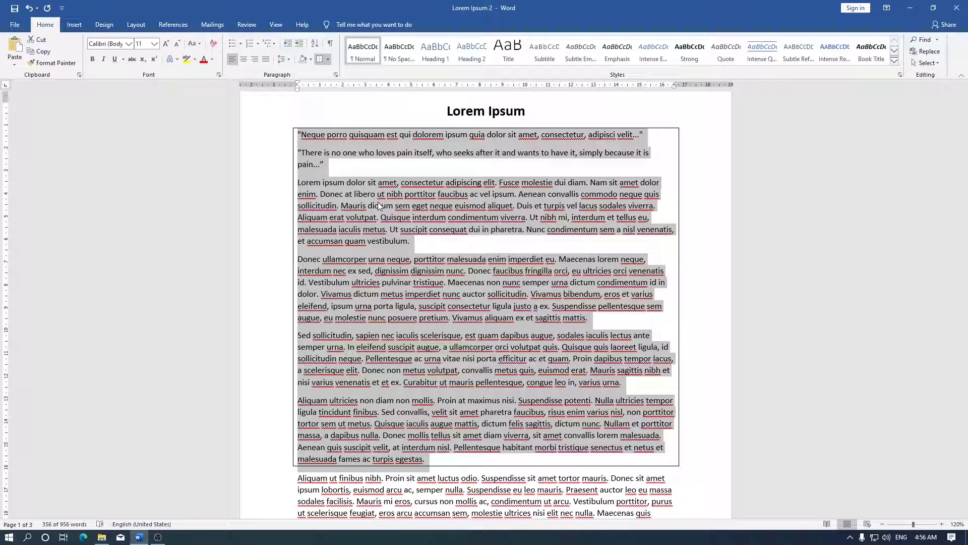
# Step: Add inside borders between the selected paragraphs
pyautogui.click(327, 59)
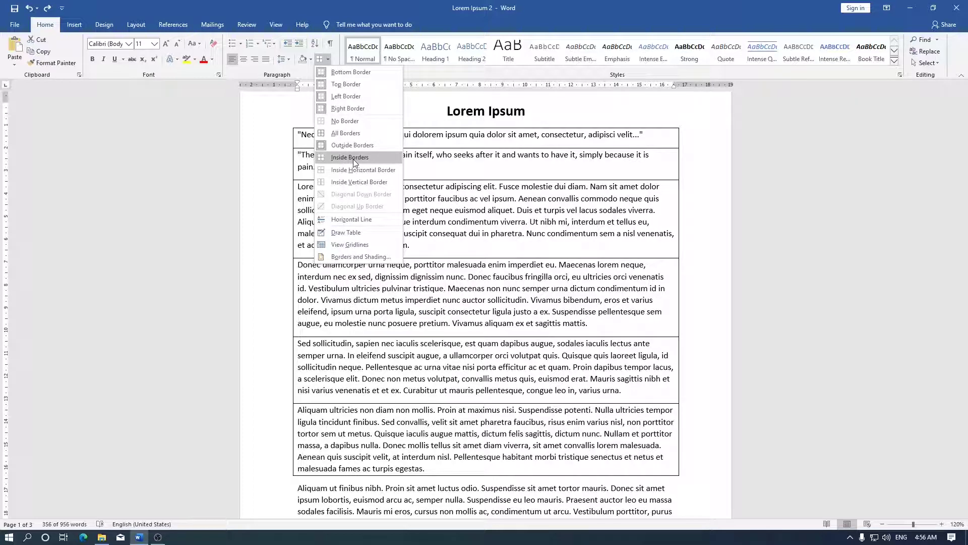
pyautogui.click(353, 159)
pyautogui.scroll(-2, 423, 237)
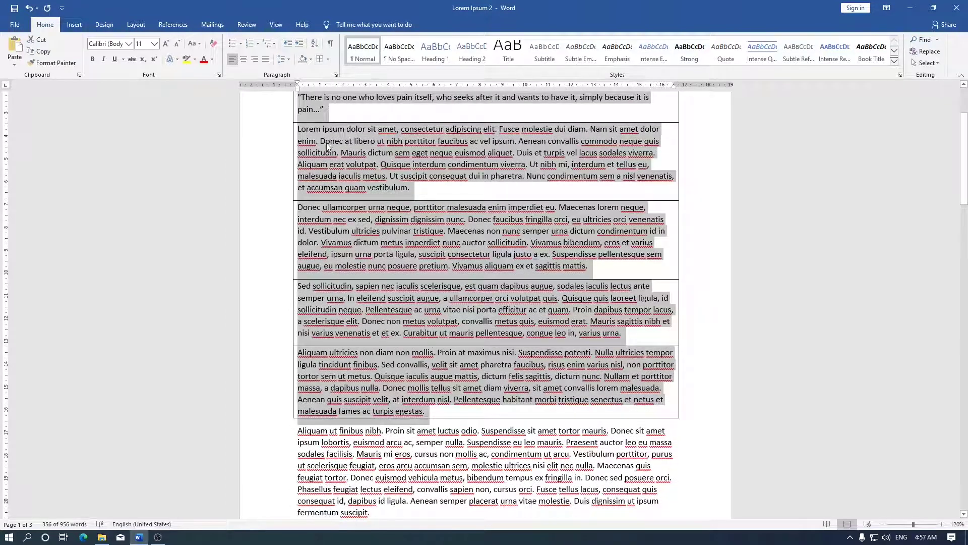
# Step: Remove every border from the selected paragraphs with No Border and apply All Borders to them instead
pyautogui.click(328, 60)
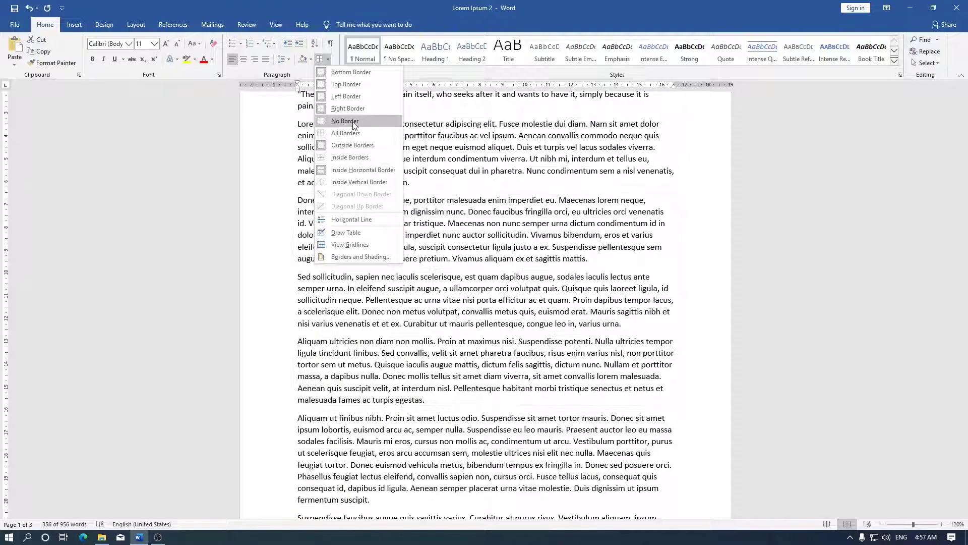
pyautogui.click(354, 125)
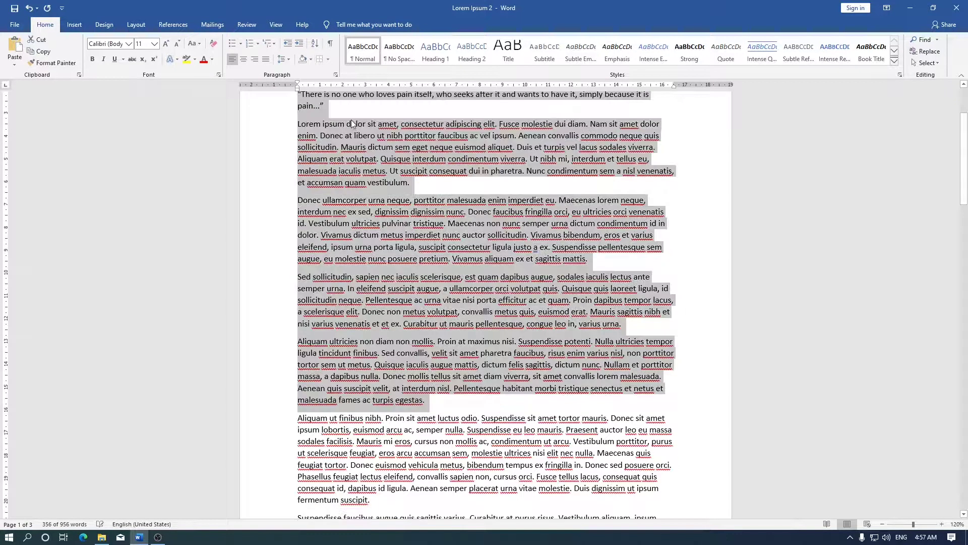
pyautogui.click(328, 60)
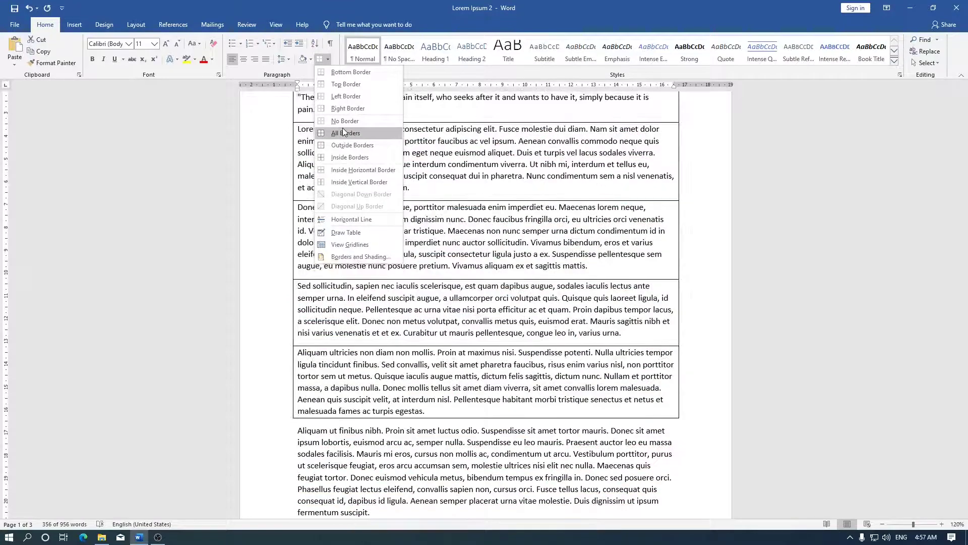
pyautogui.click(344, 132)
pyautogui.scroll(4, 422, 267)
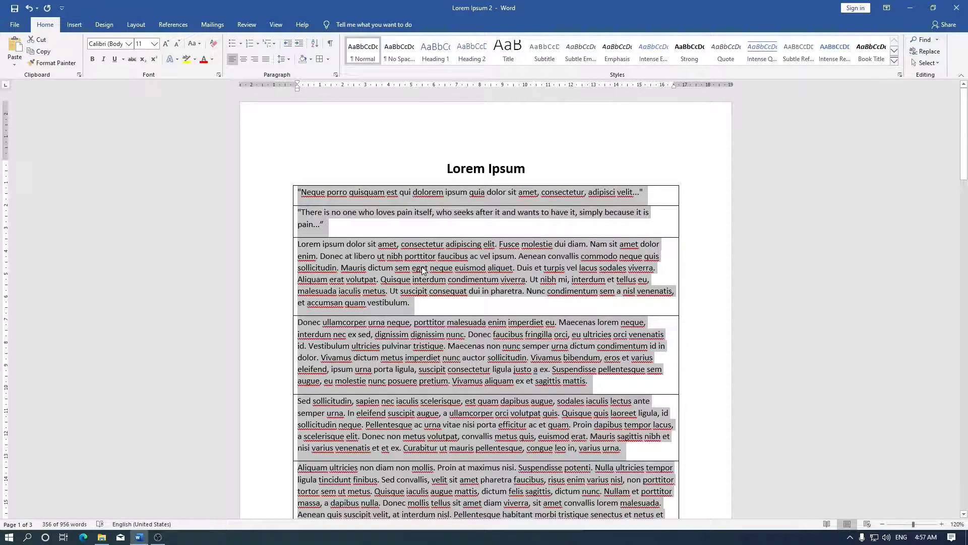
pyautogui.scroll(-2, 421, 267)
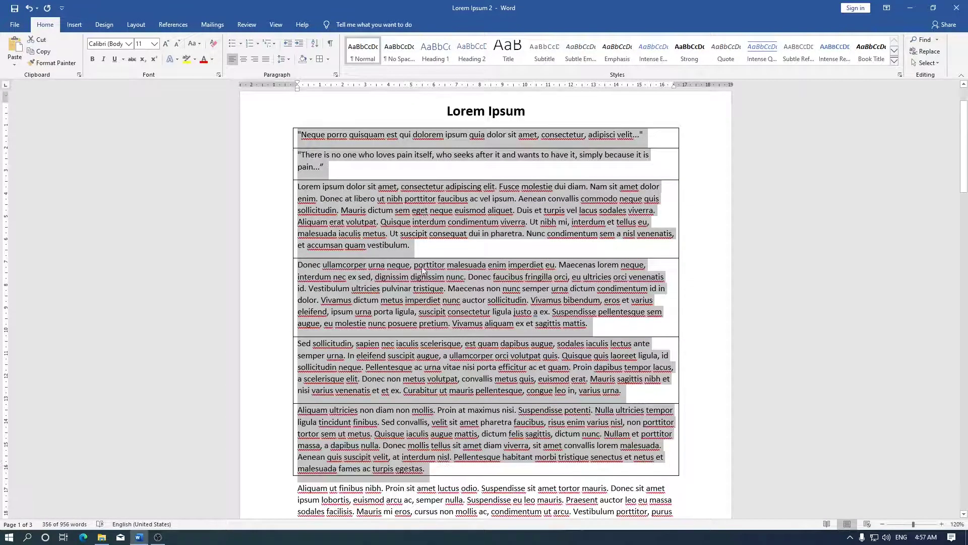
pyautogui.click(328, 59)
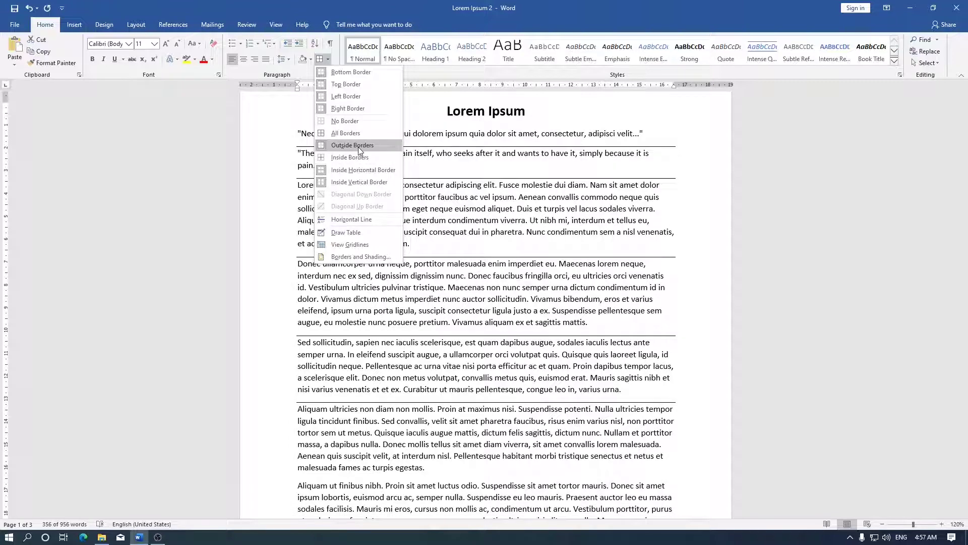
pyautogui.click(357, 157)
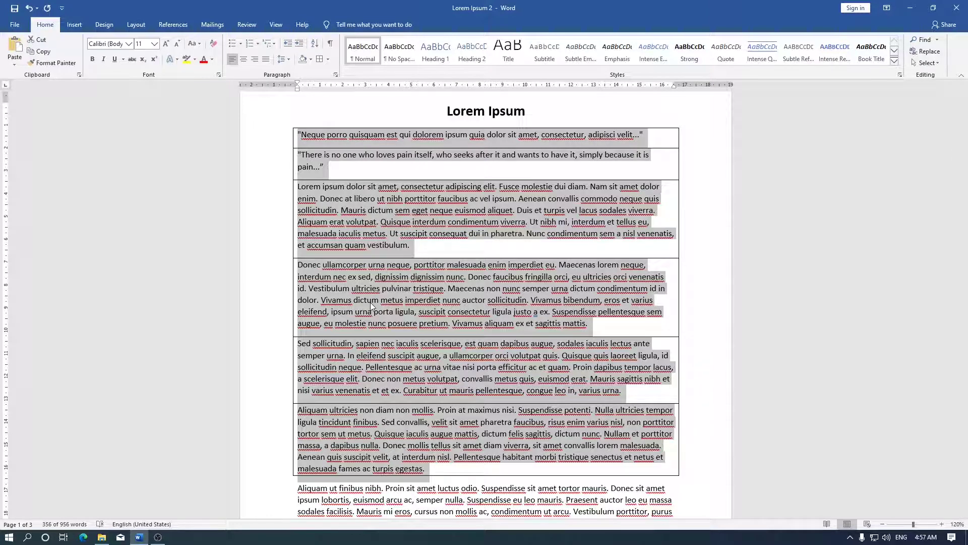
pyautogui.click(376, 277)
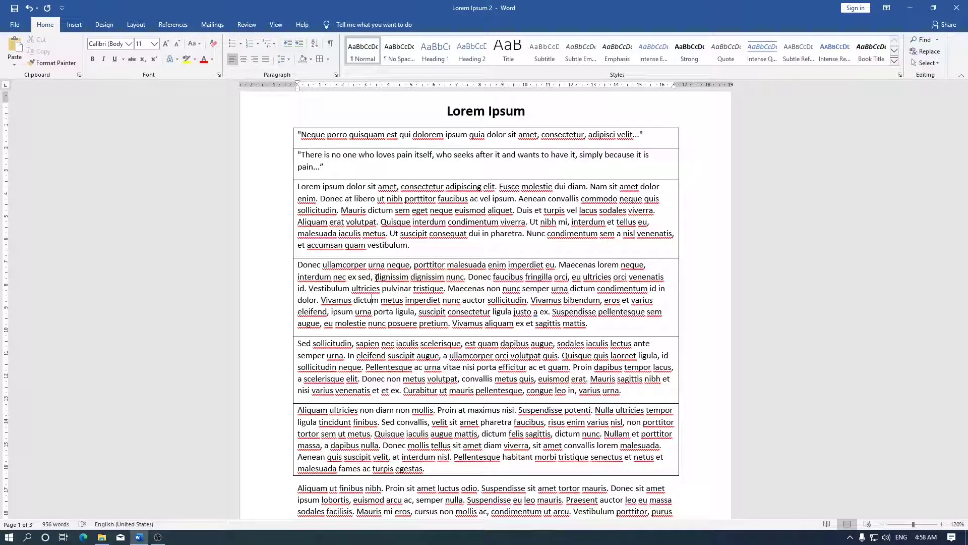
# Step: Add a border around only the text from "dignissim dignissim nunc" to "justo a ex" in the "Donec ullamcorper" paragraph
pyautogui.moveTo(376, 277); pyautogui.dragTo(549, 313)
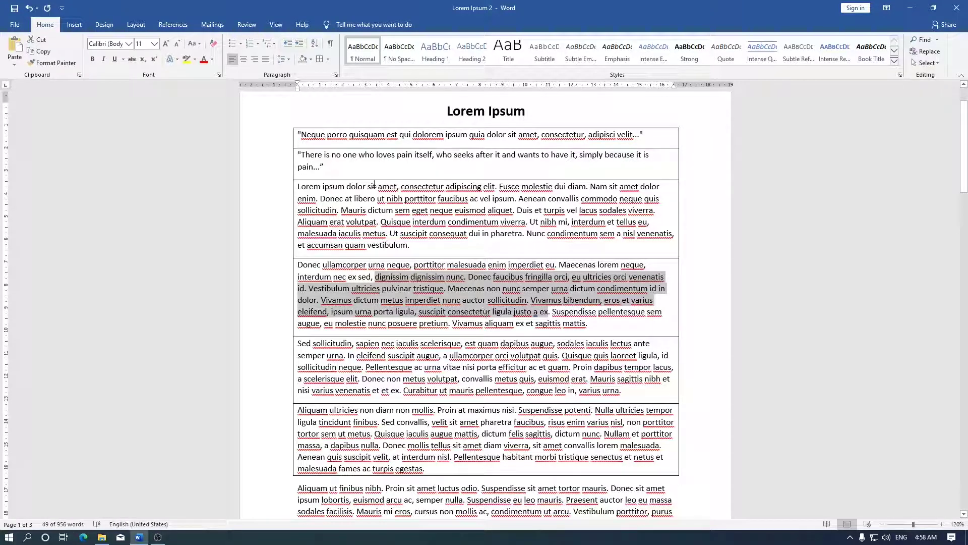
pyautogui.click(319, 60)
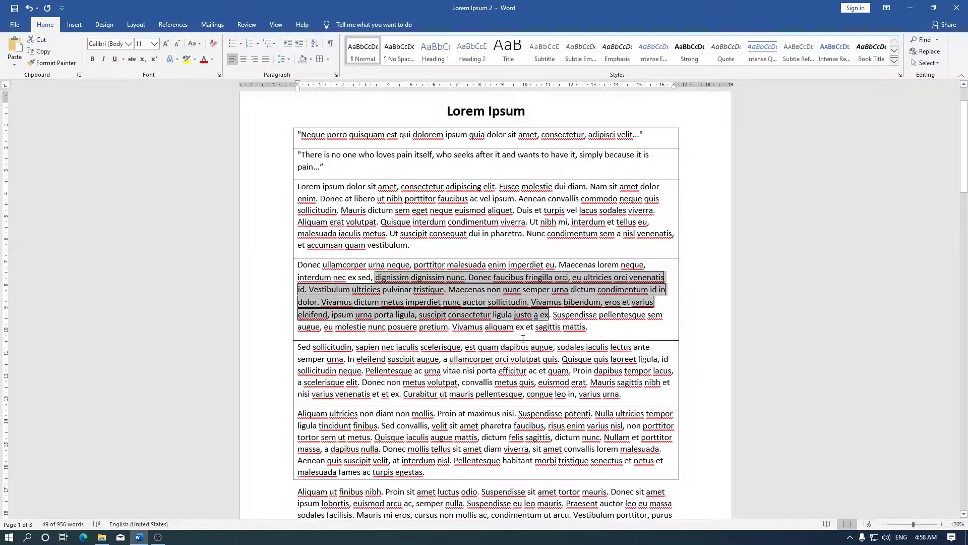
pyautogui.keyDown('ctrl'); pyautogui.scroll(8, 523, 339); pyautogui.keyUp('ctrl')
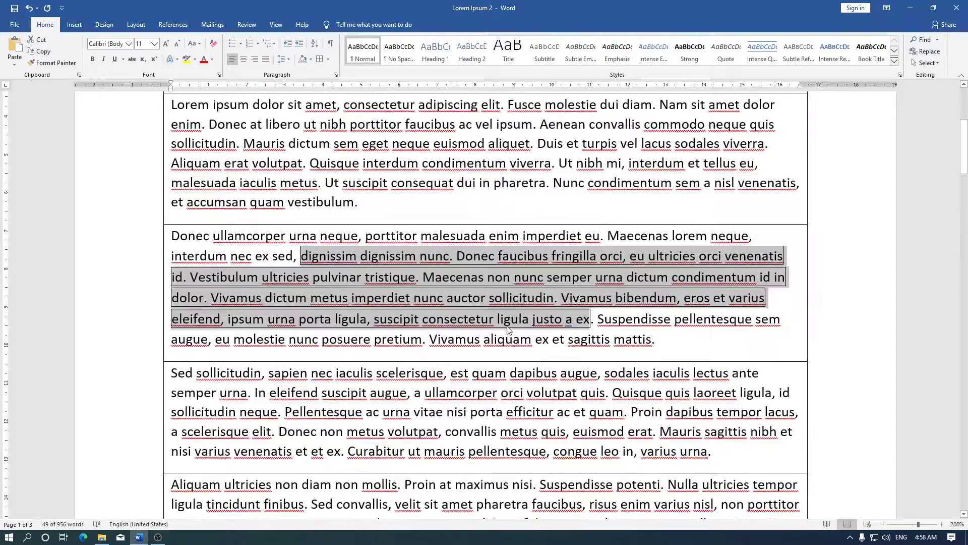
pyautogui.keyDown('ctrl'); pyautogui.scroll(3, 507, 330); pyautogui.keyUp('ctrl')
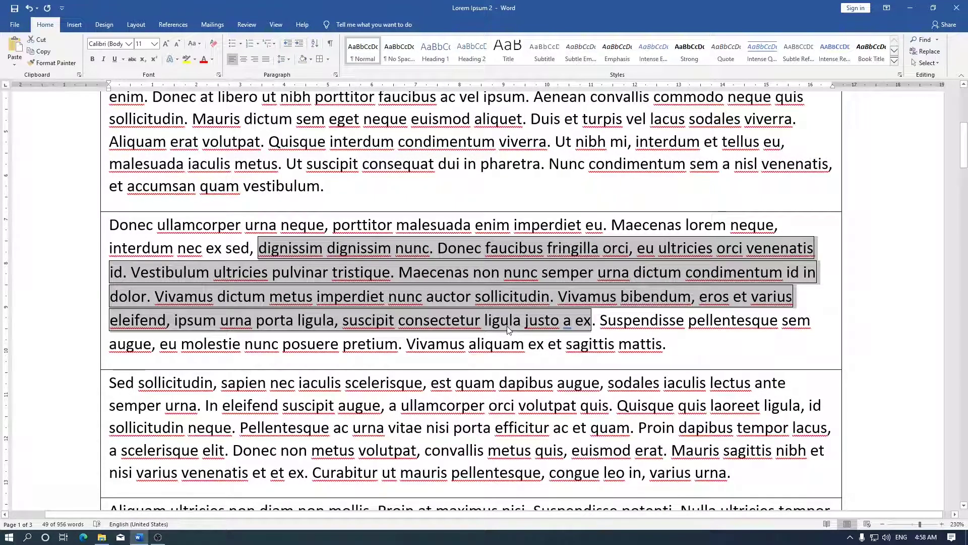
pyautogui.click(328, 59)
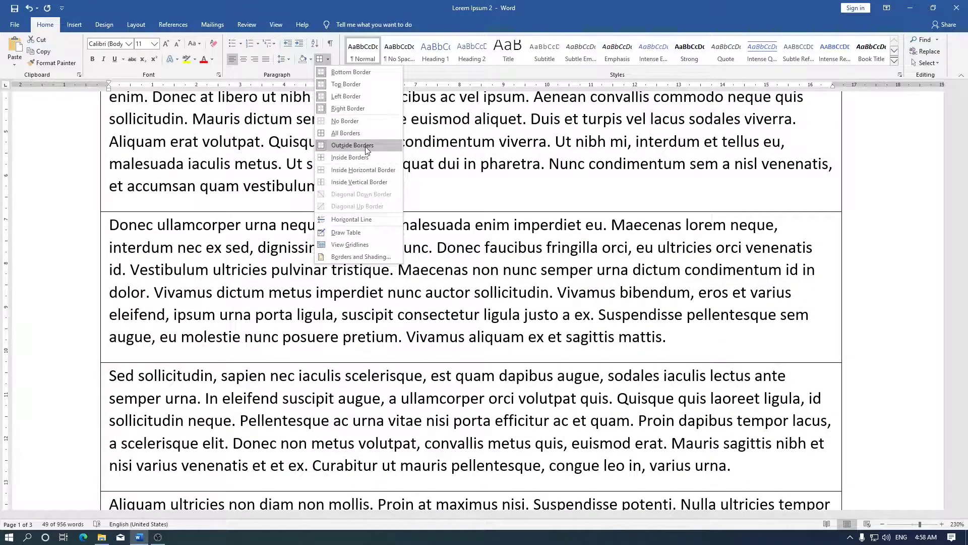
pyautogui.click(367, 151)
pyautogui.click(269, 272)
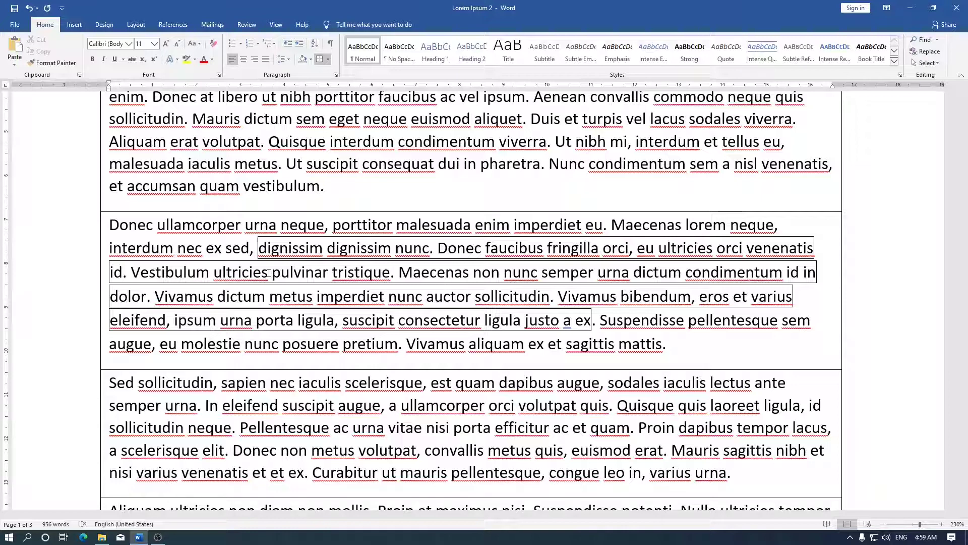
# Step: Place the cursor inside the boxed passage without selecting text and remove the paragraph borders with No Border
pyautogui.click(160, 247)
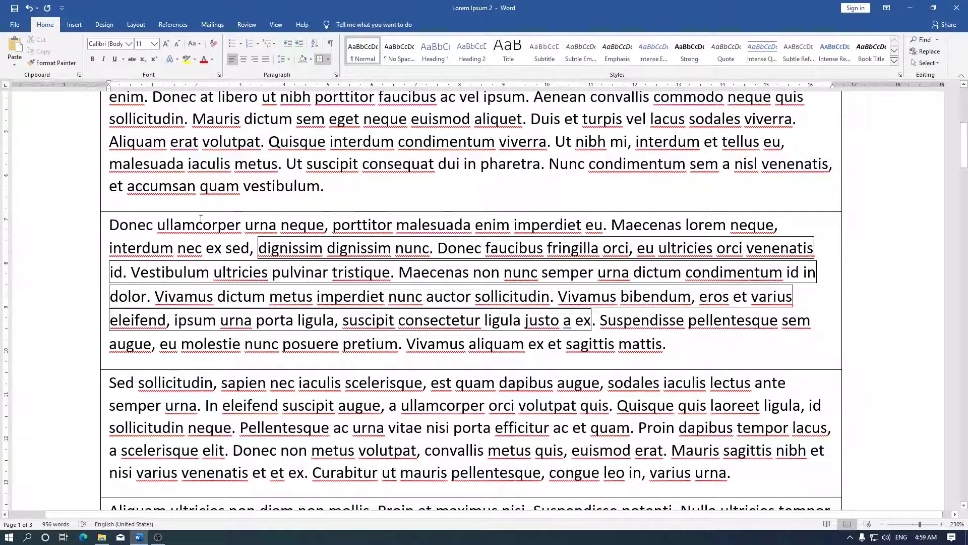
pyautogui.click(186, 248)
pyautogui.click(379, 228)
pyautogui.click(298, 296)
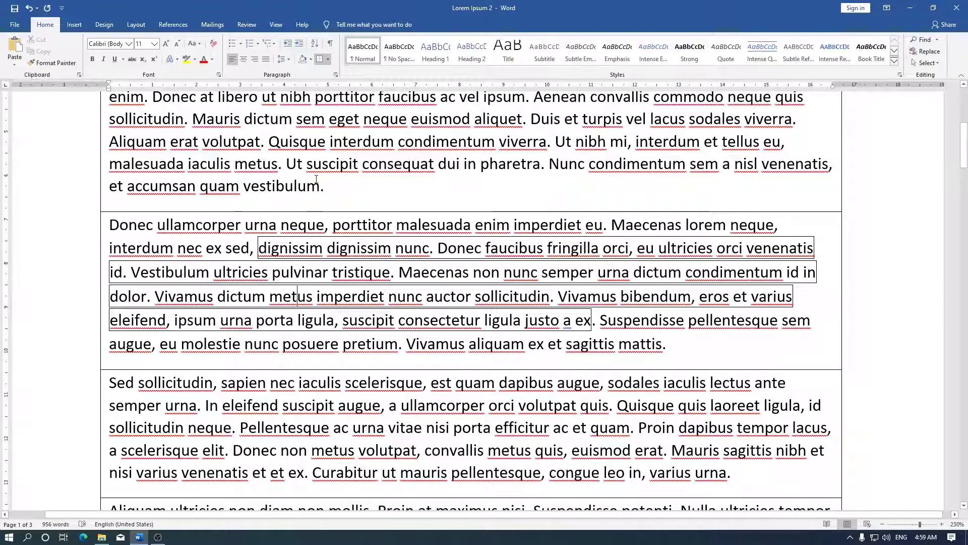
pyautogui.click(328, 59)
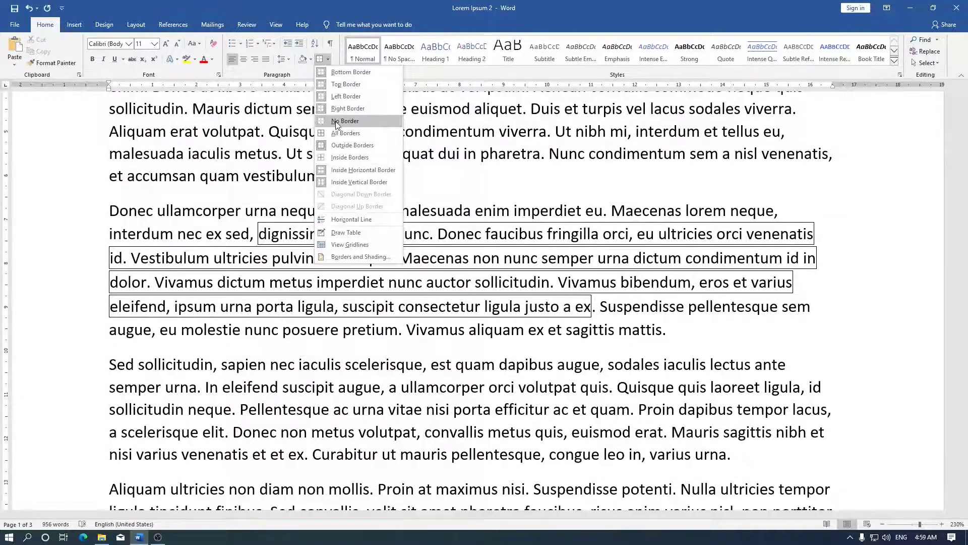
pyautogui.click(337, 121)
pyautogui.scroll(4, 604, 341)
pyautogui.scroll(-3, 604, 341)
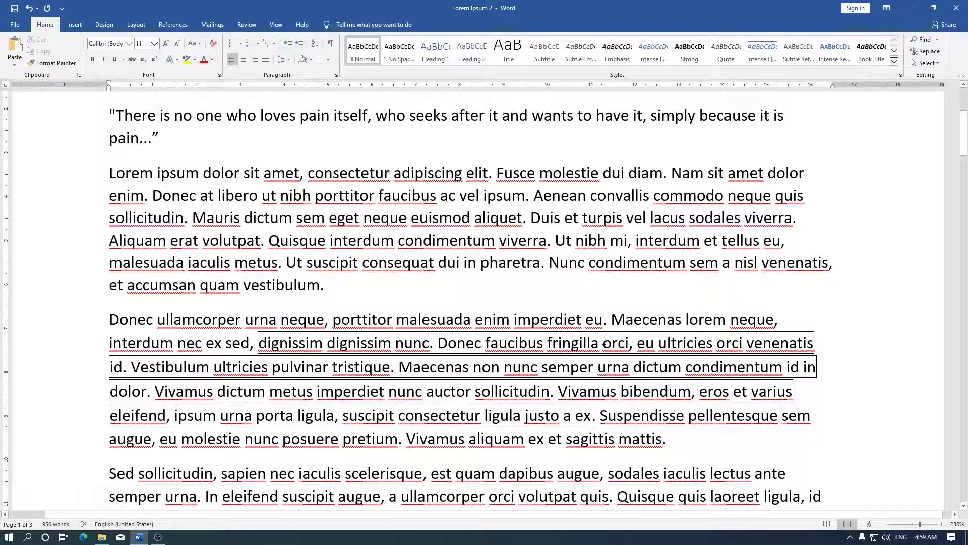
pyautogui.scroll(-1, 604, 341)
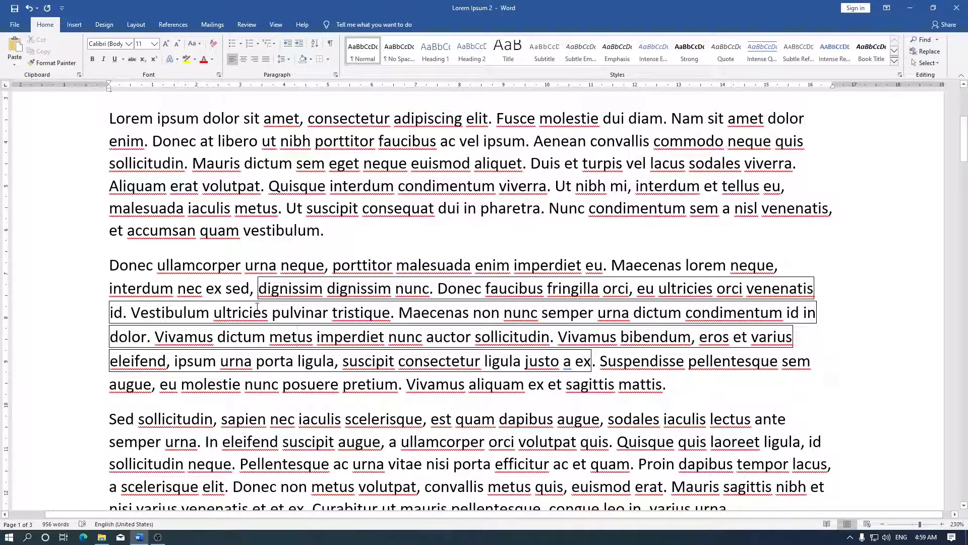
# Step: Remove the text border from the part of the boxed passage running from "dignissim dignissim nunc" to "auctor"
pyautogui.click(310, 288)
pyautogui.click(496, 316)
pyautogui.moveTo(258, 288); pyautogui.dragTo(471, 337)
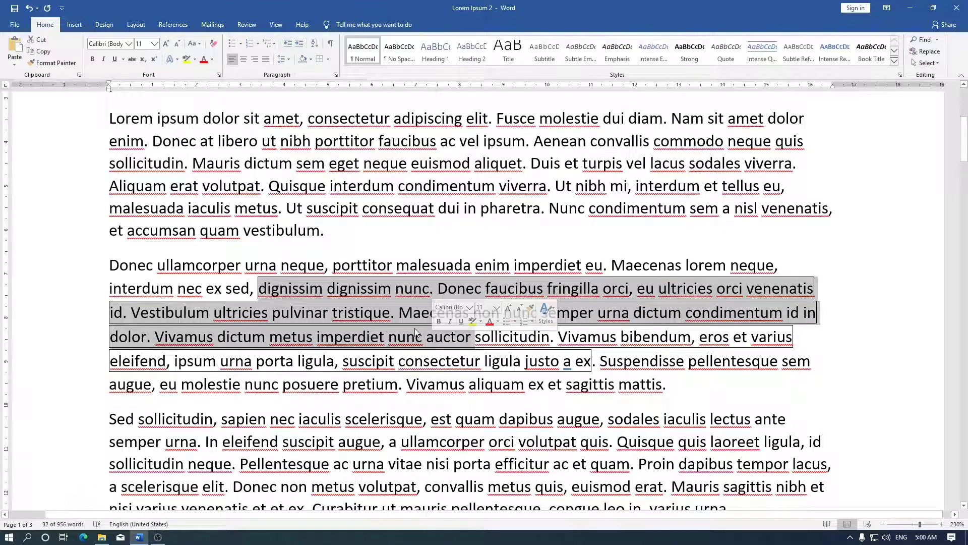
pyautogui.click(319, 62)
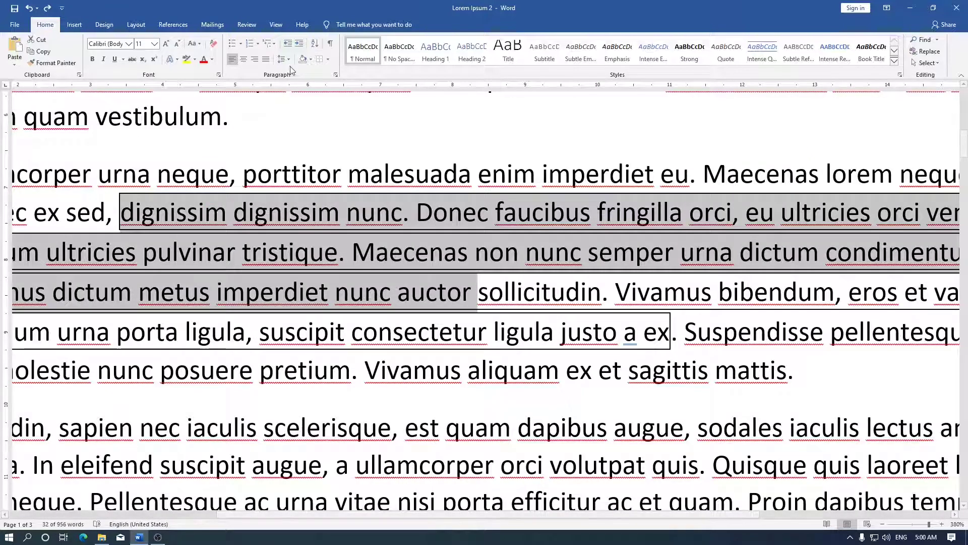
pyautogui.click(320, 62)
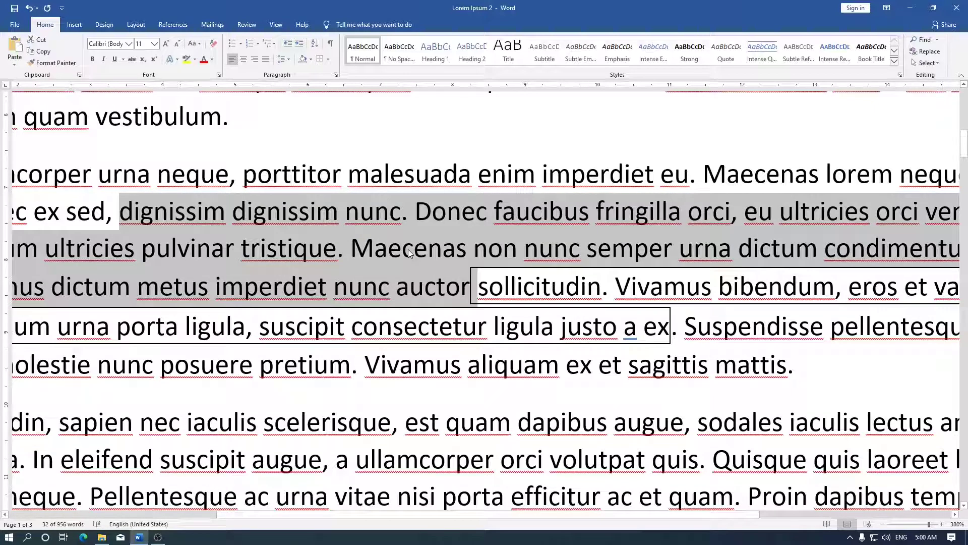
# Step: Remove the remaining text border by selecting from "auctor sollicitudin" to "justo a ex" and applying No Border
pyautogui.click(465, 278)
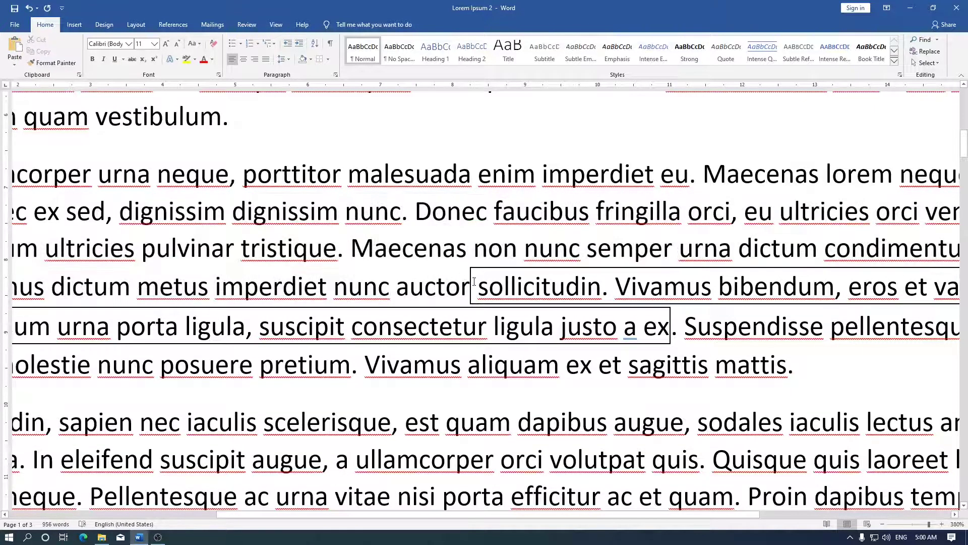
pyautogui.moveTo(464, 278); pyautogui.dragTo(671, 327)
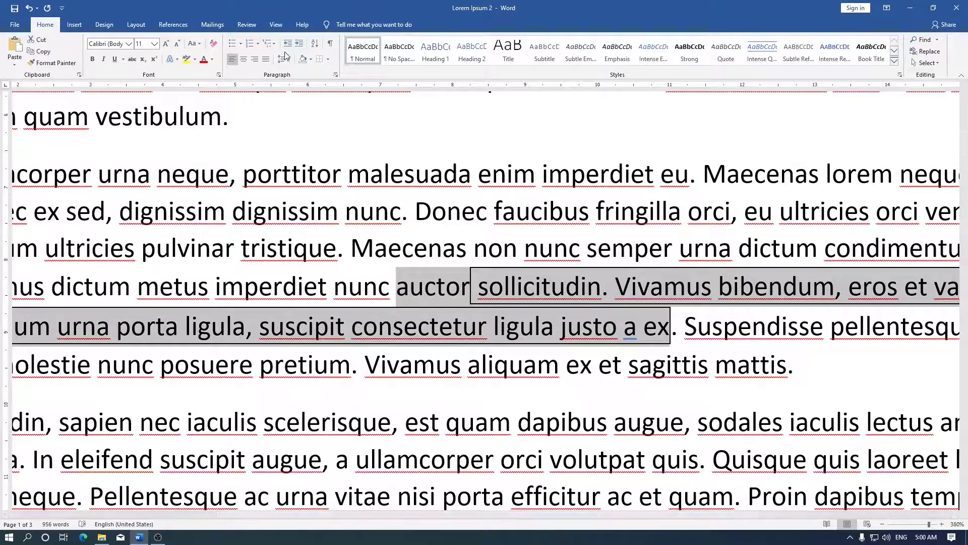
pyautogui.click(319, 62)
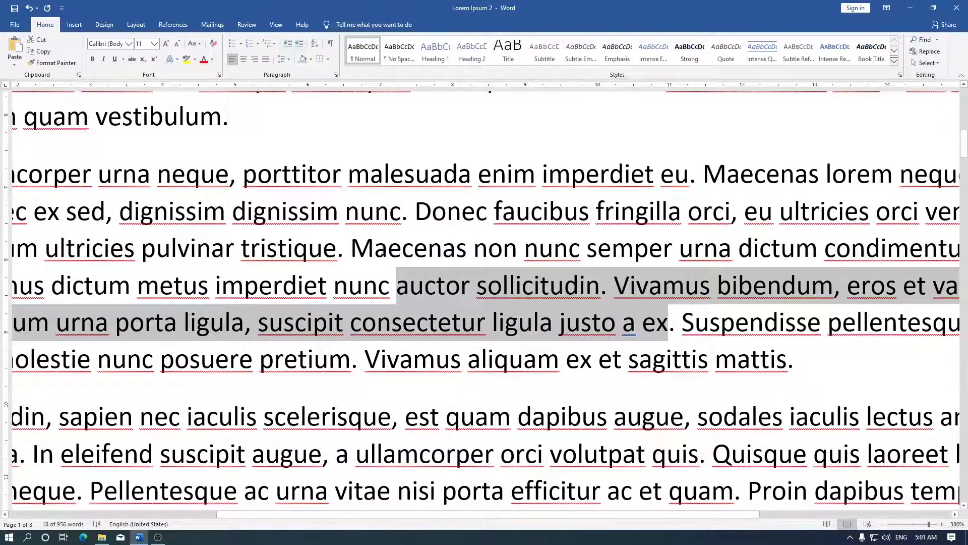